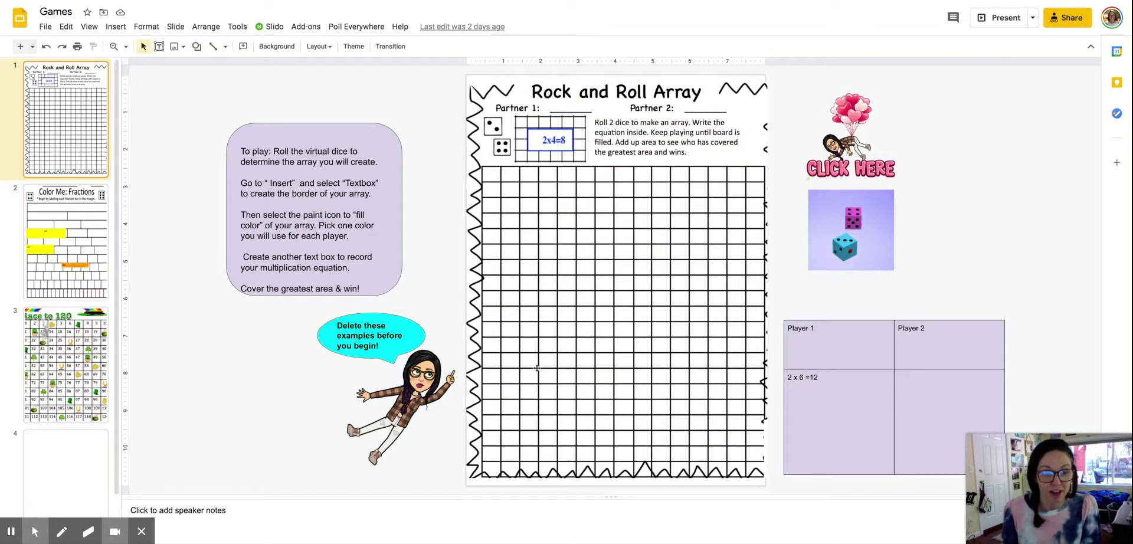
- Set the presentation's page size to a custom 8 × 11 inches
click(46, 27)
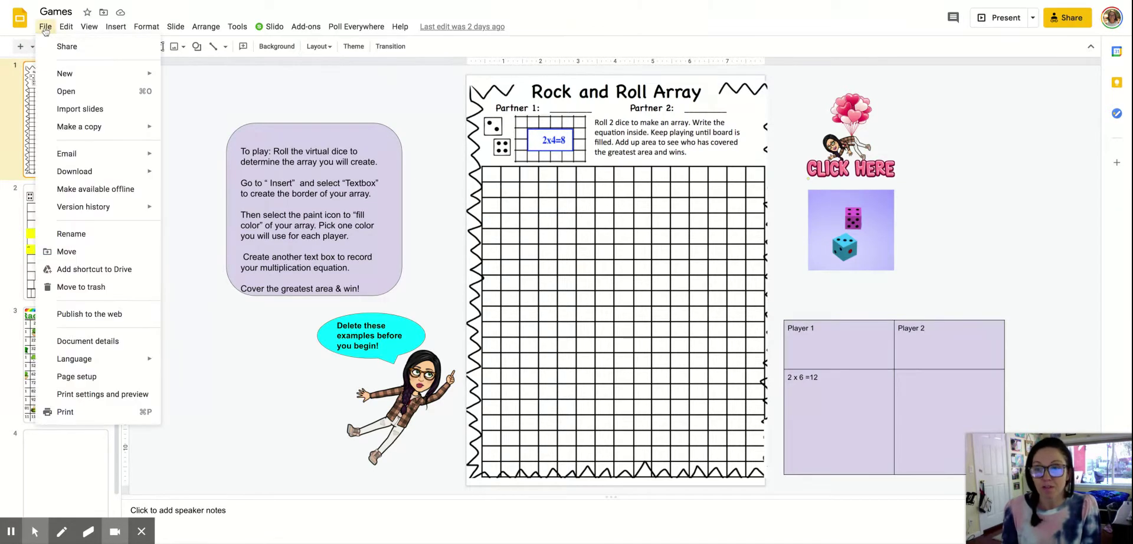
click(74, 381)
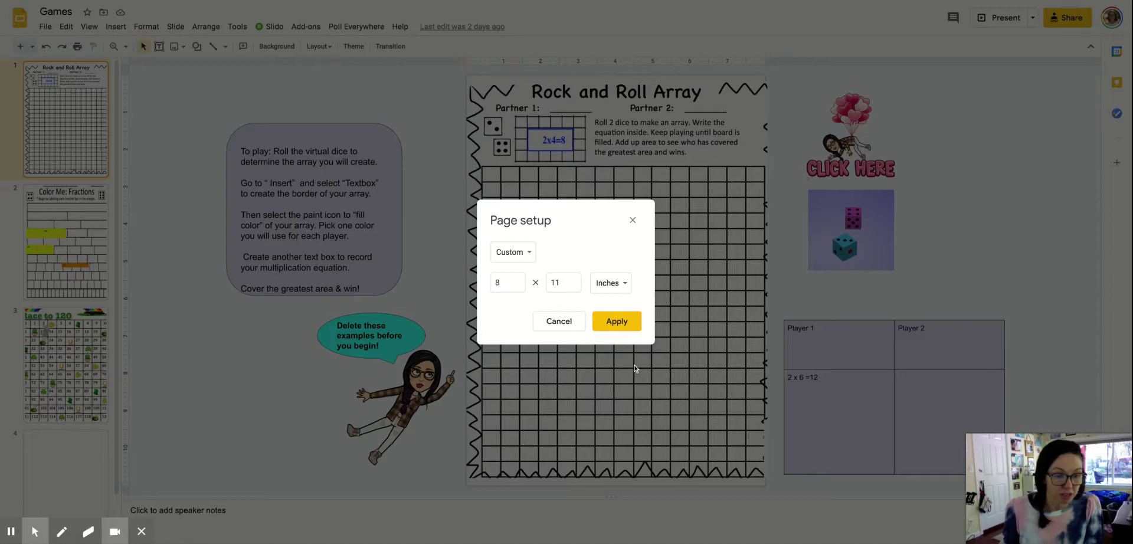
click(612, 323)
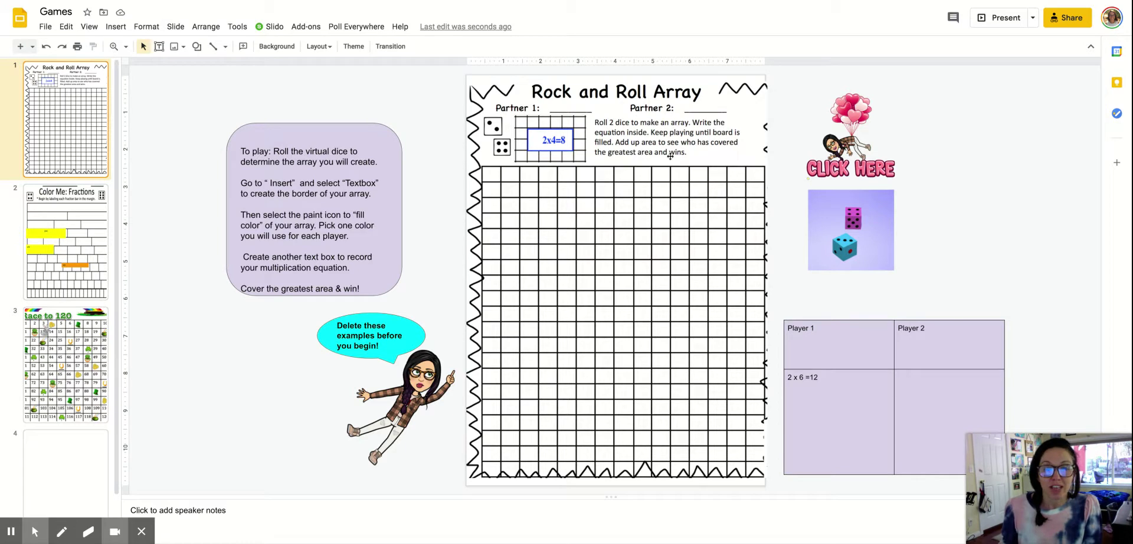
- Examine the board image, the score table cells and the linked dice image on the Rock and Roll Array slide
click(625, 260)
drag(625, 260, 623, 261)
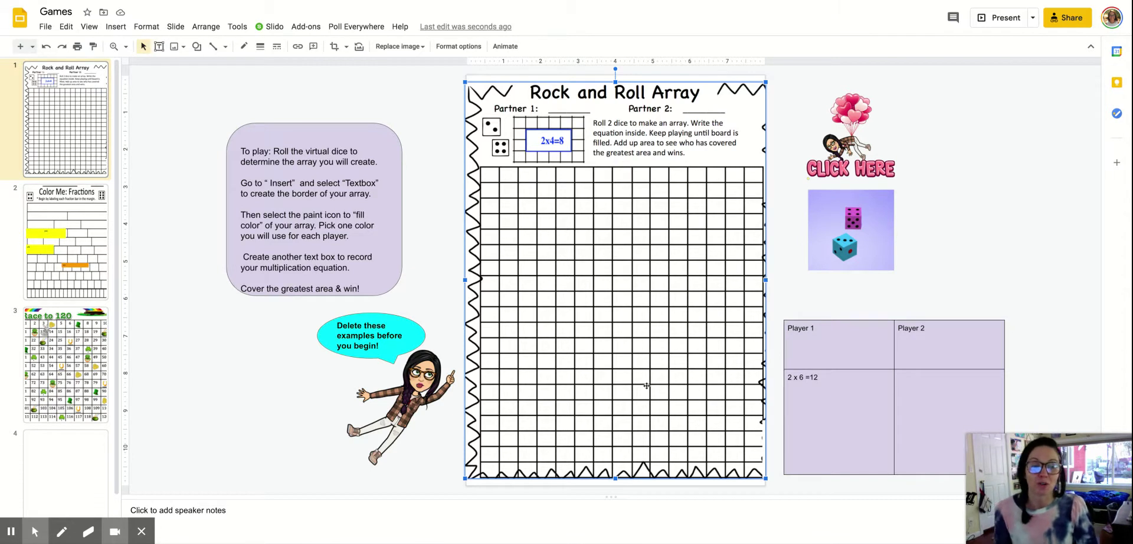
click(801, 355)
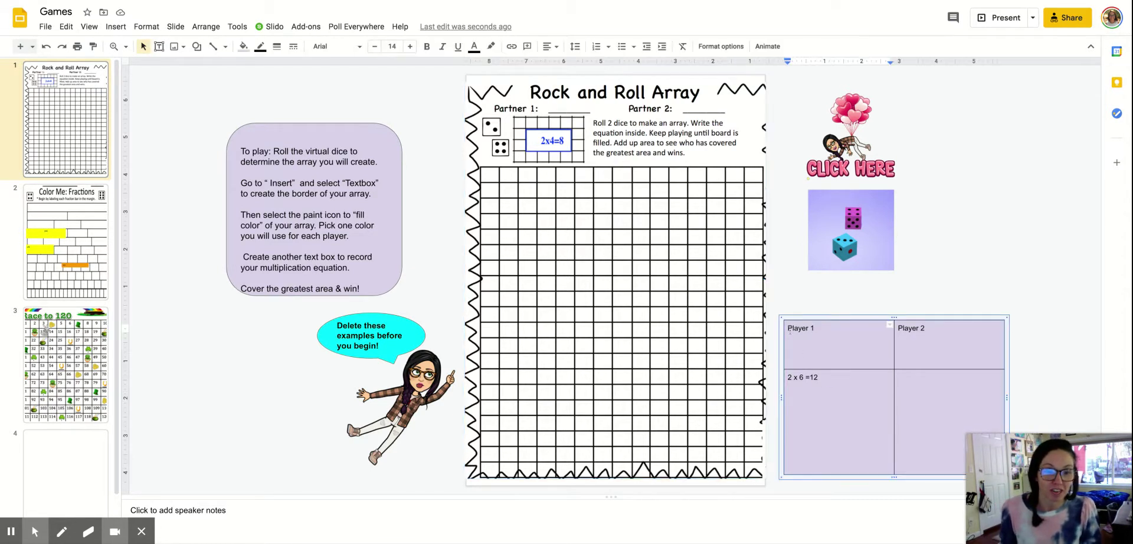
drag(790, 330, 926, 408)
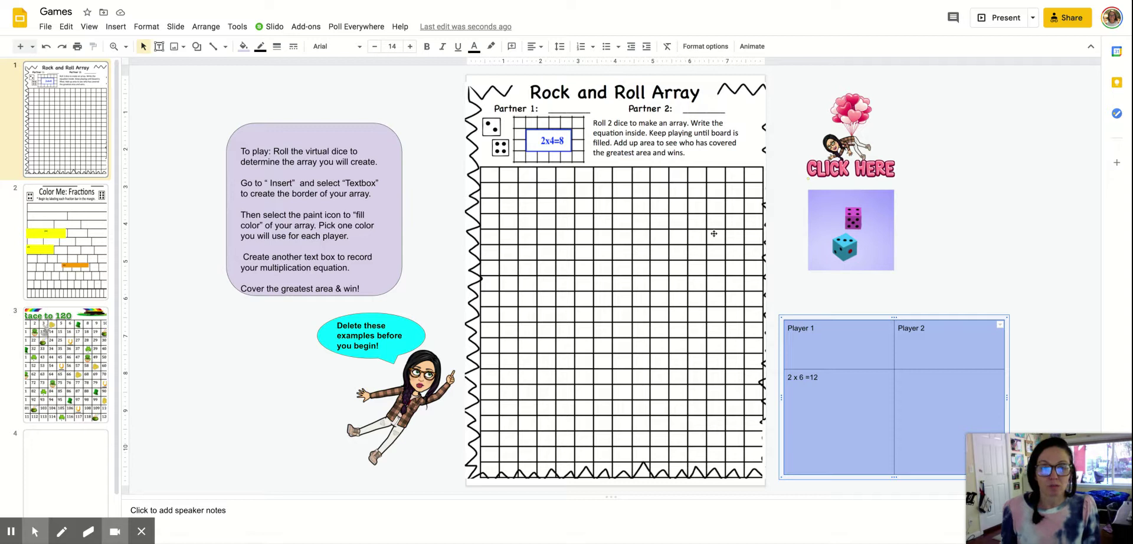
click(853, 242)
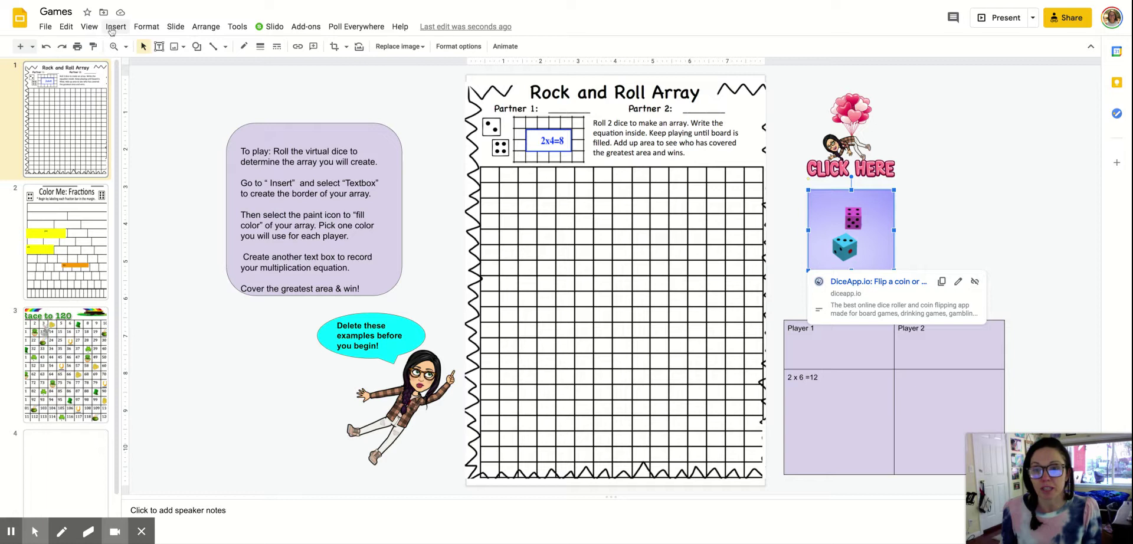
- Draw a text box covering 4 by 3 squares near the array grid's upper-left corner and fill it with red
click(111, 28)
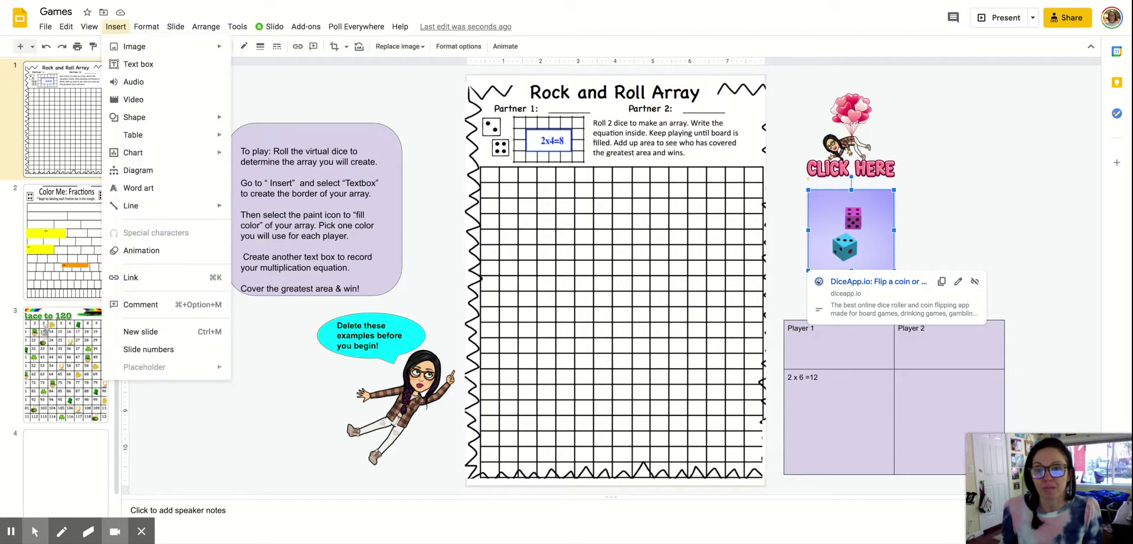
click(120, 66)
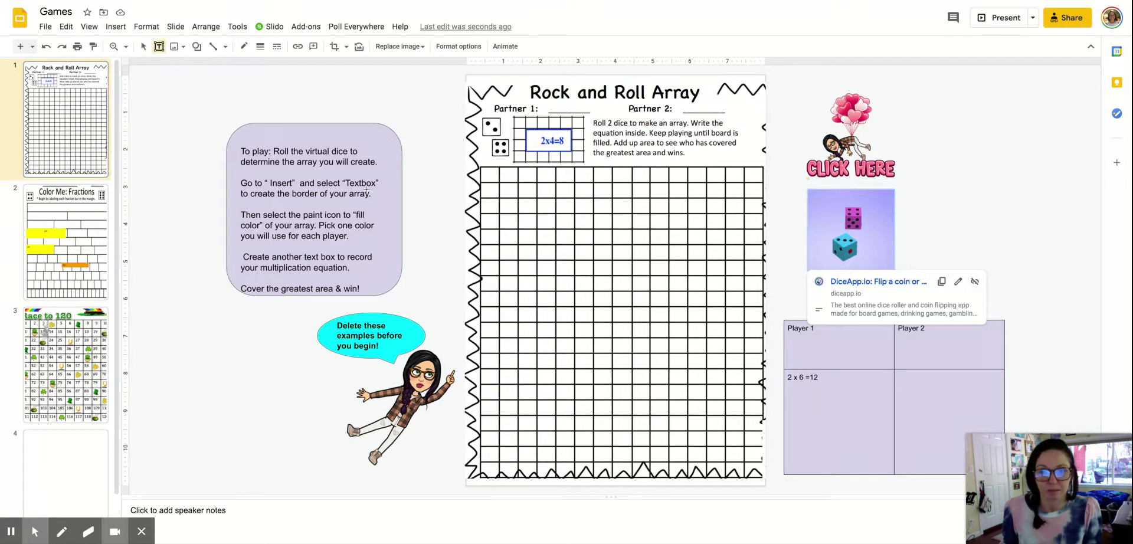
drag(500, 184, 574, 230)
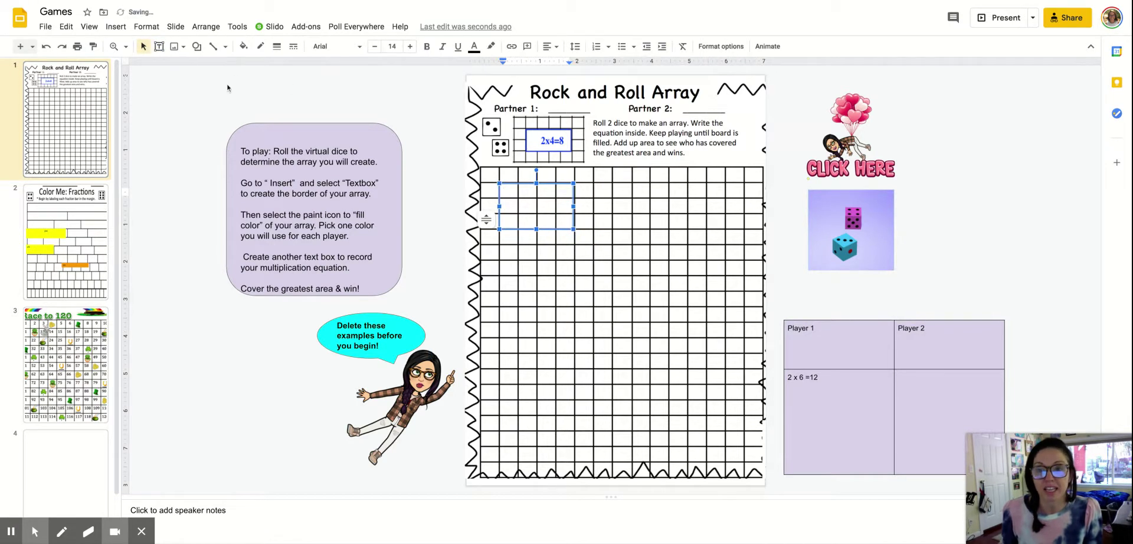
click(244, 46)
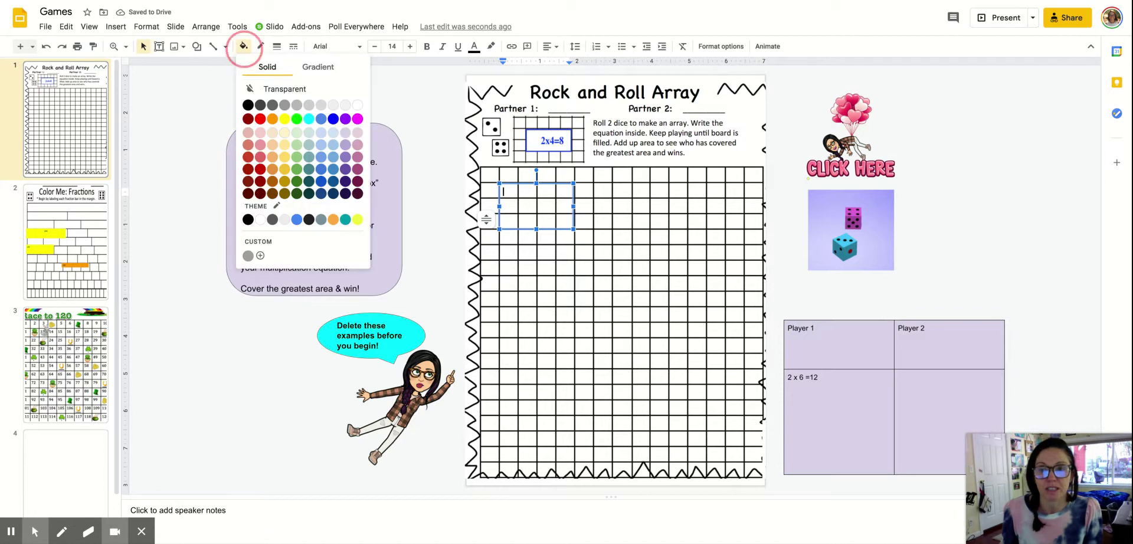
click(260, 120)
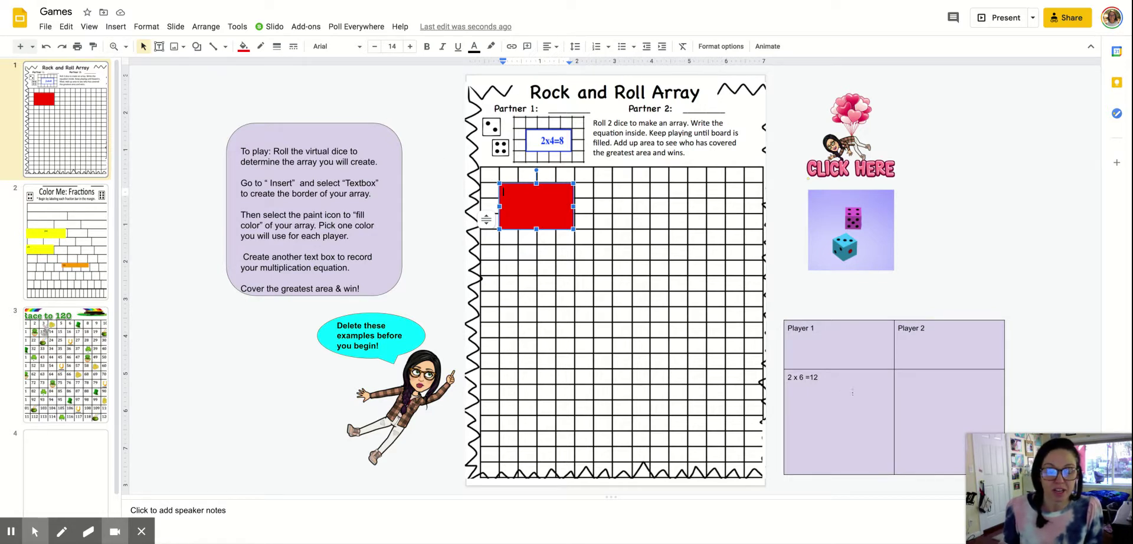
- Enter "4x 4 = 16" under Player 2 in the score table of the Rock and Roll Array slide
click(914, 386)
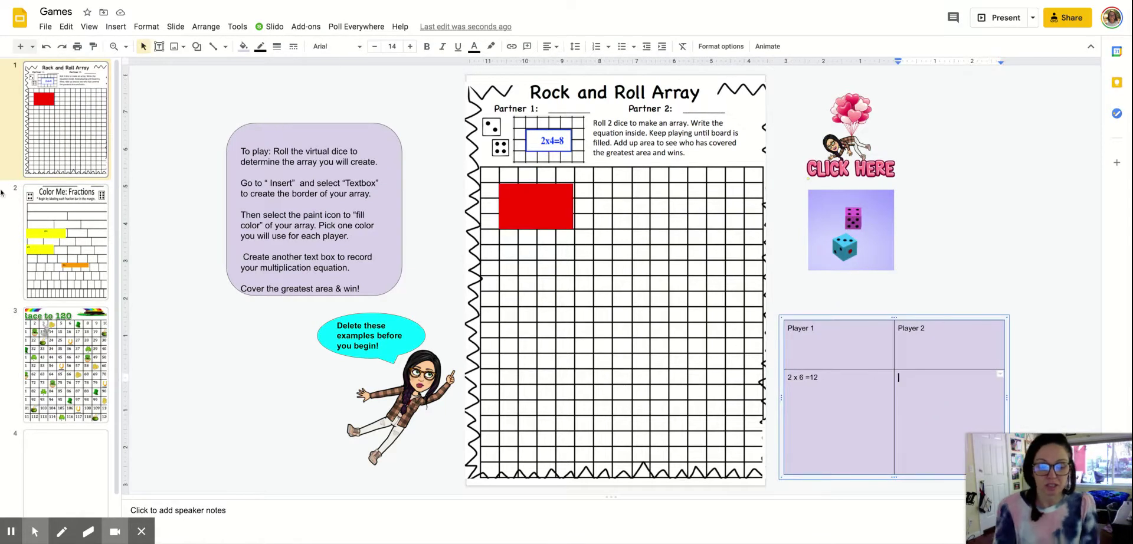
text(4x 4 = 16)
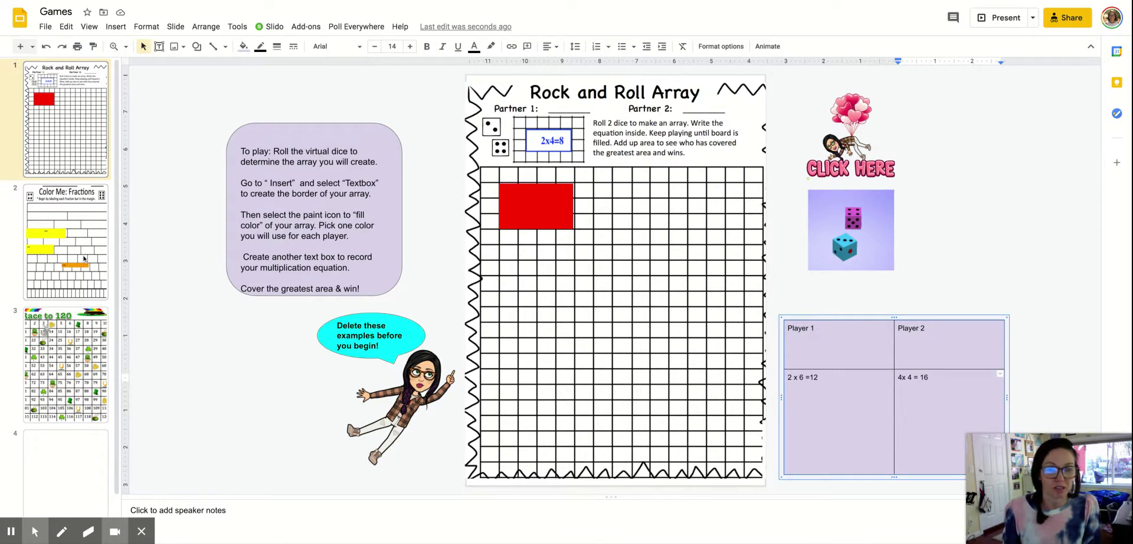
- Examine the Color Me: Fractions slide, selecting the 2/4 label in the upper yellow fraction bar
click(84, 258)
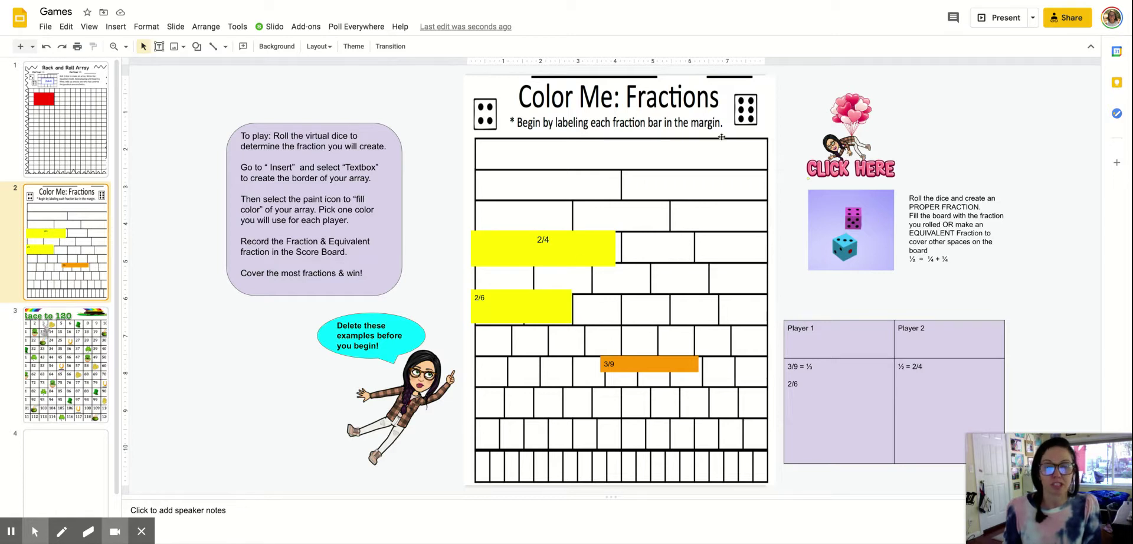
click(525, 255)
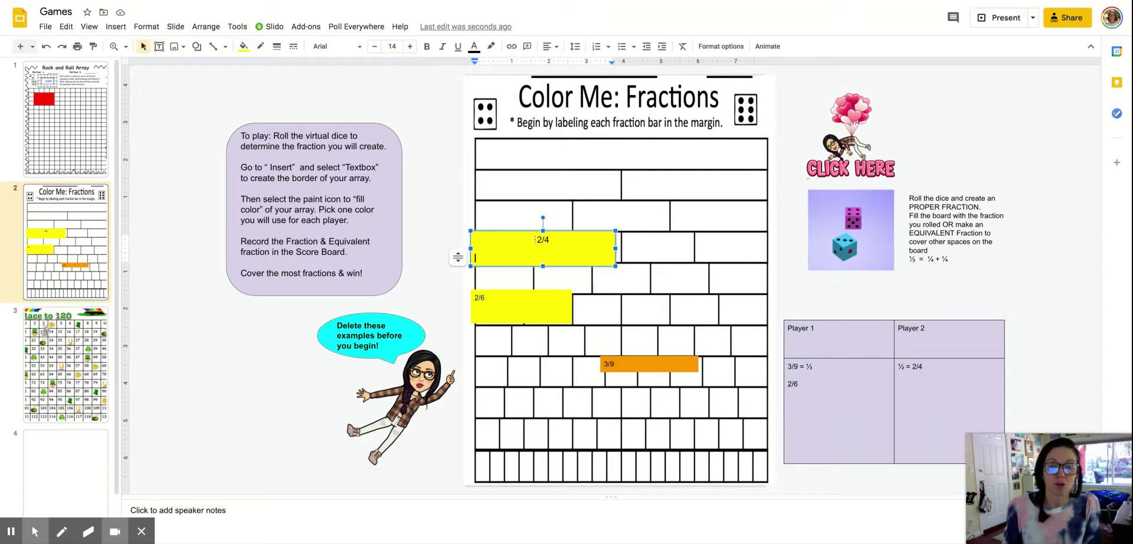
drag(536, 239, 551, 239)
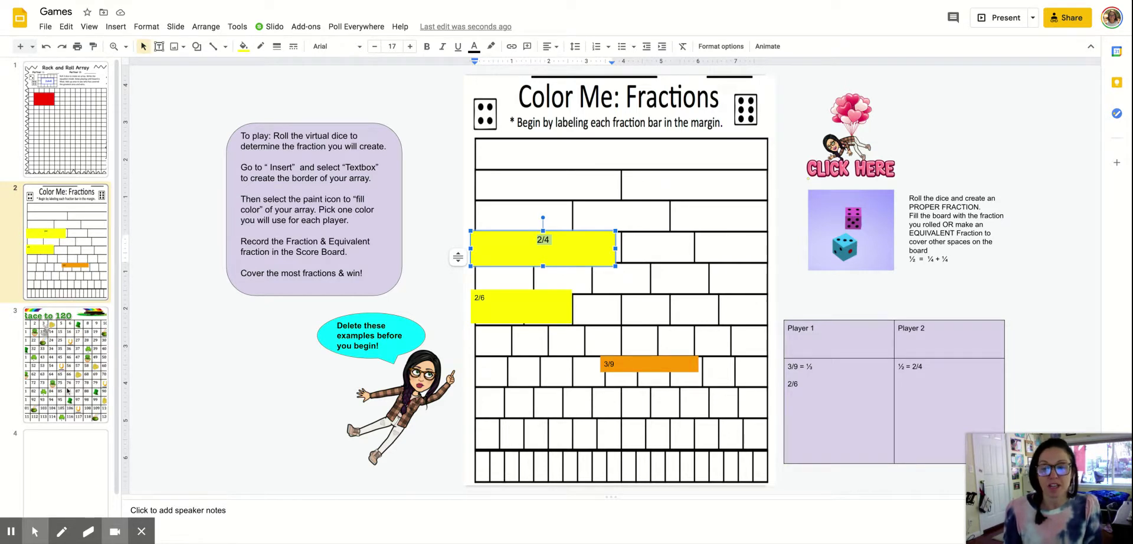
- On the Race to 120 slide, move the rabbit counter off the board to beside the panda counter
click(68, 390)
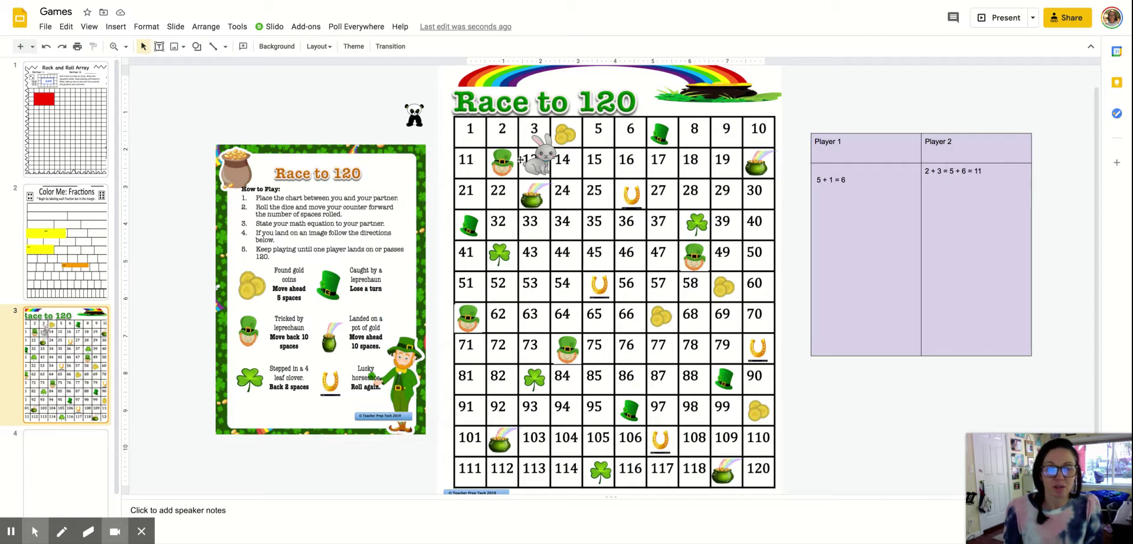
drag(537, 150, 371, 125)
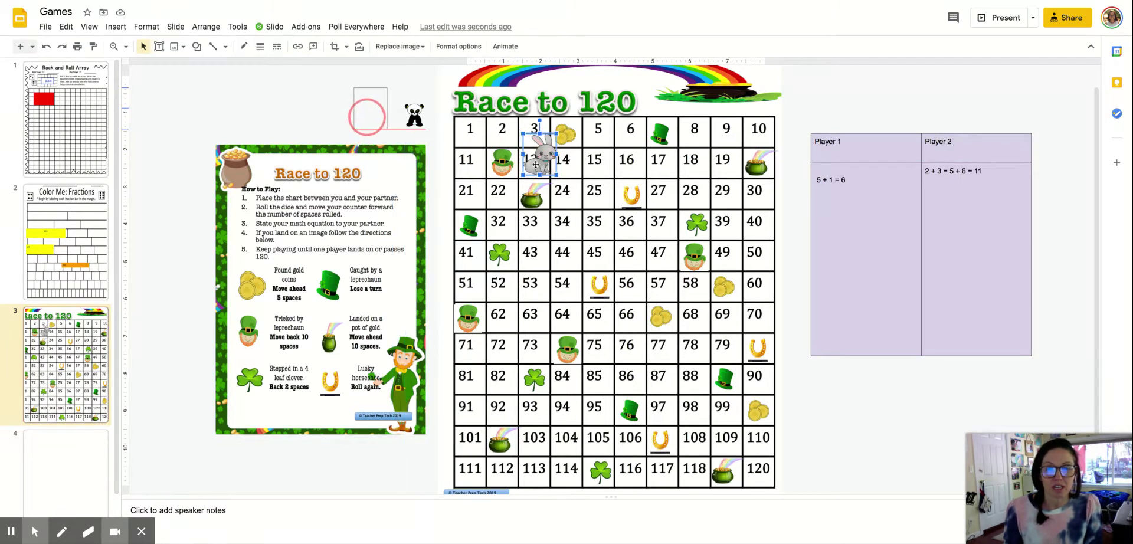
click(418, 123)
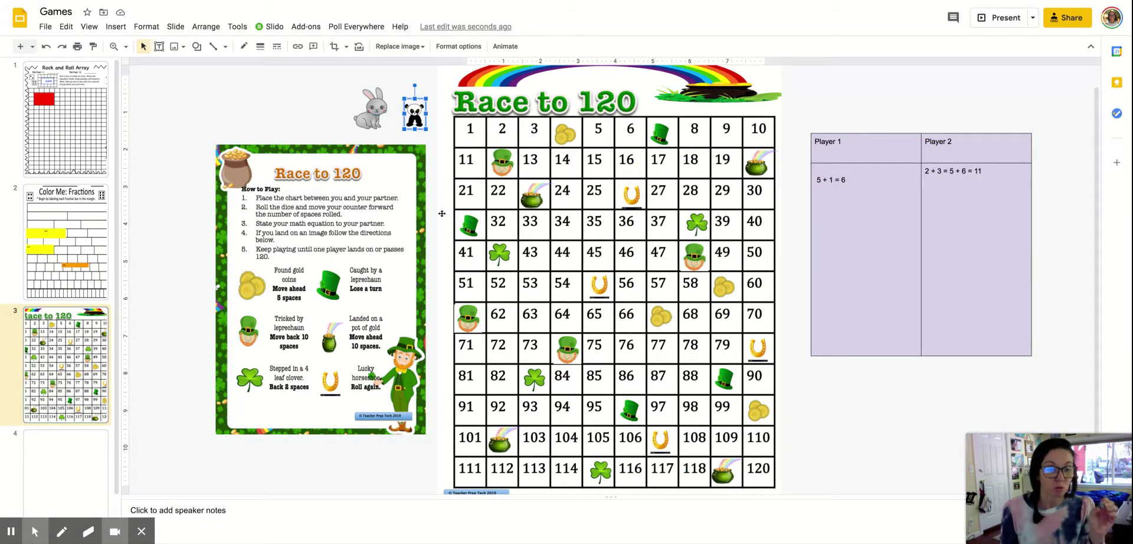
- Place the rabbit counter on square 5 of the board, and advance it to the green hat after 6
click(372, 119)
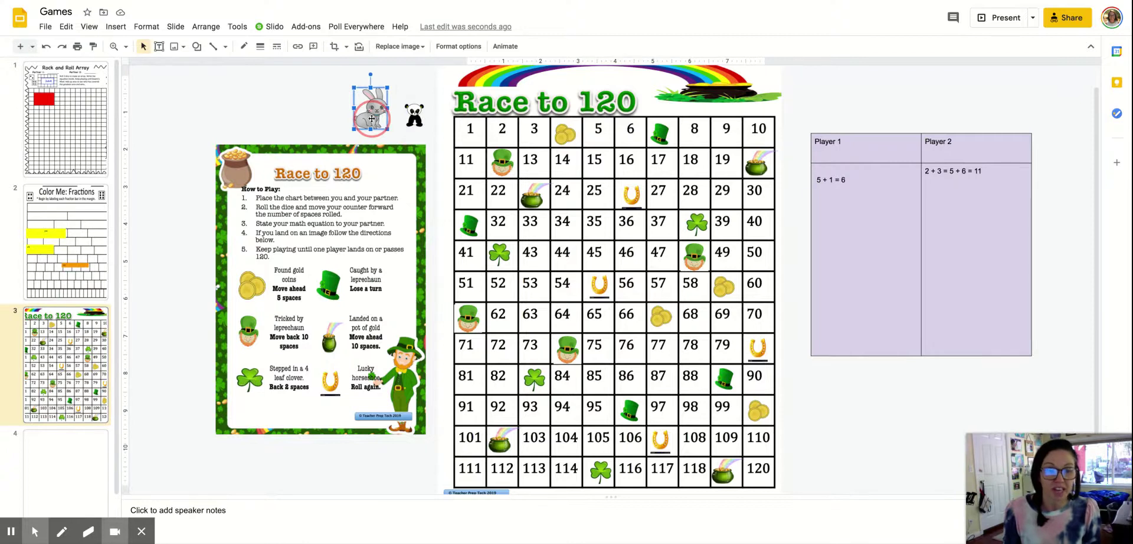
drag(372, 119, 596, 125)
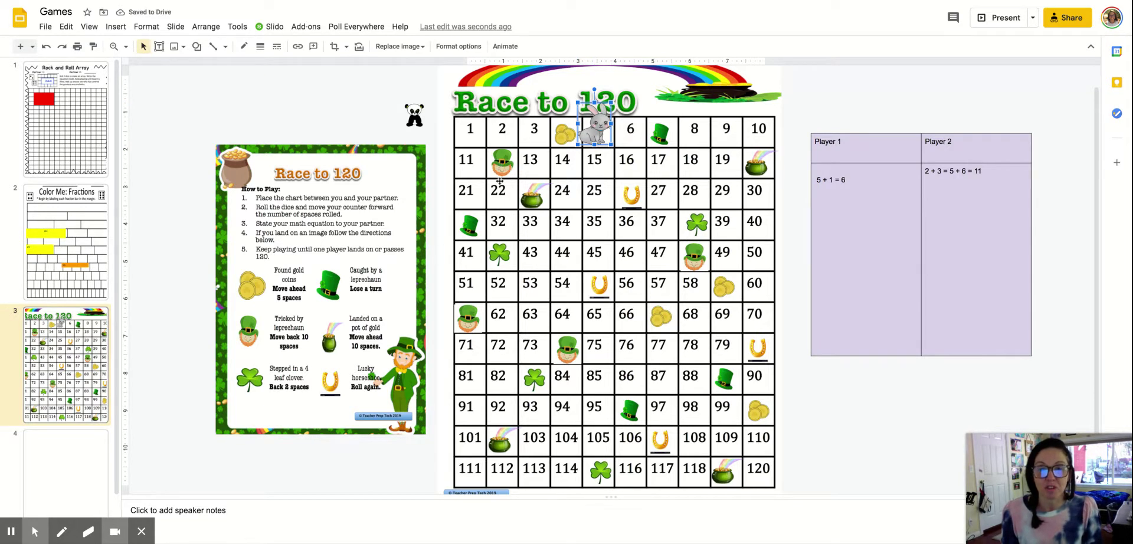
drag(592, 138, 664, 139)
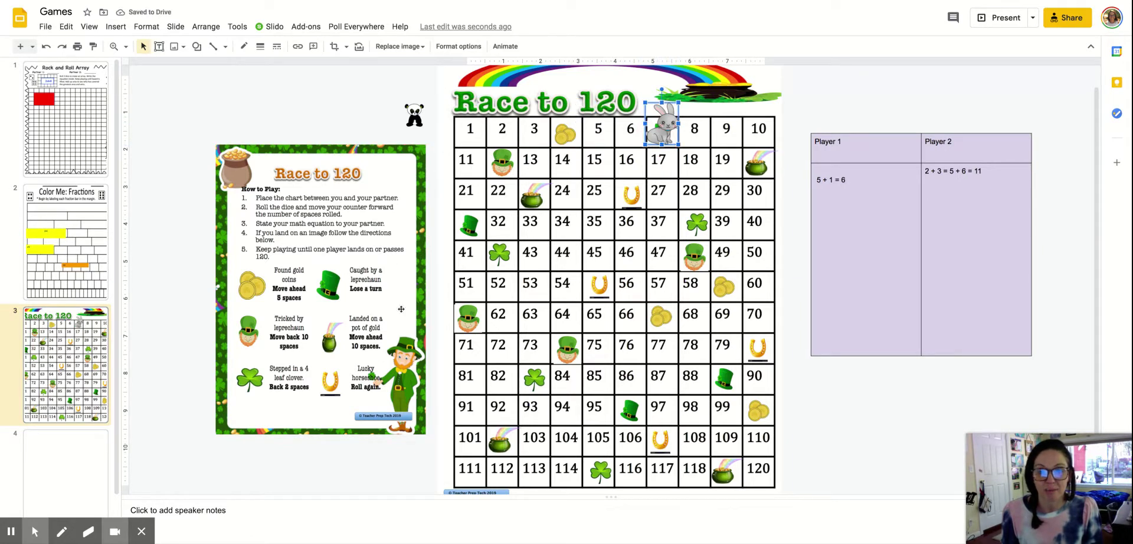
- Advance the rabbit counter to the pot of gold after 19, and on to square 30
click(657, 137)
drag(657, 136, 756, 160)
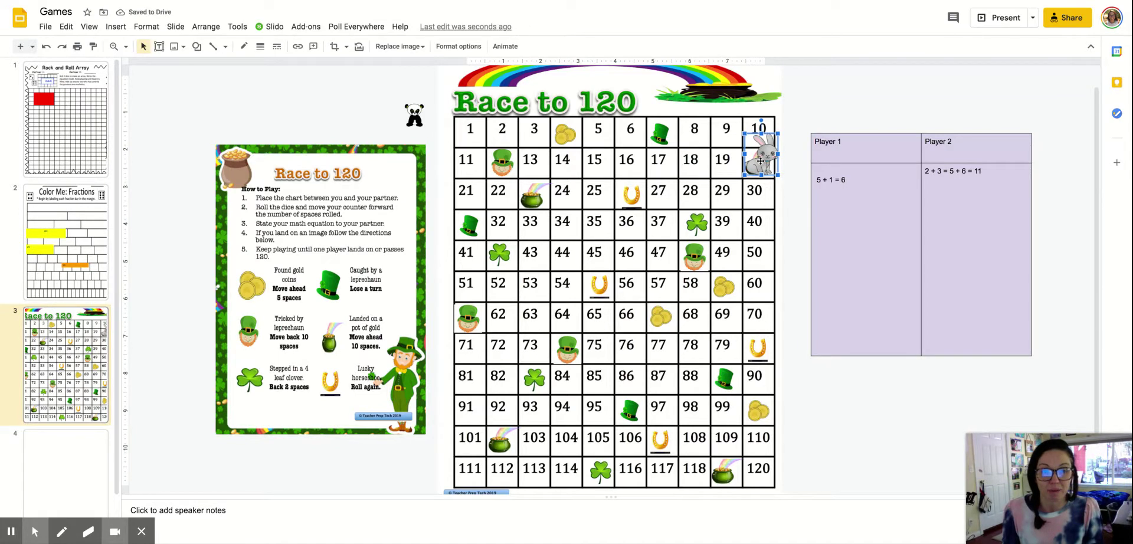
drag(759, 160, 770, 157)
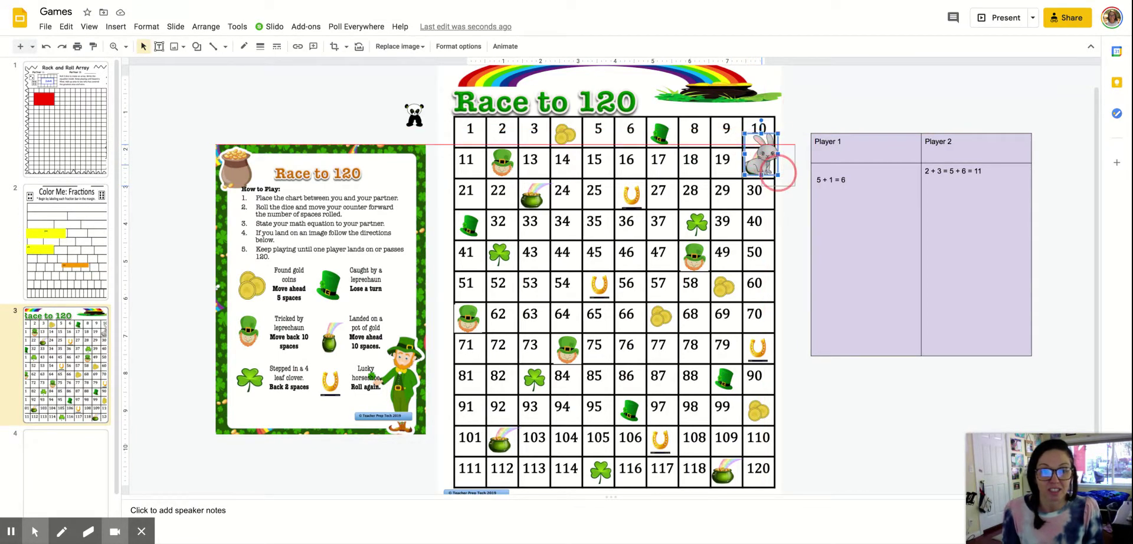
drag(759, 196, 758, 195)
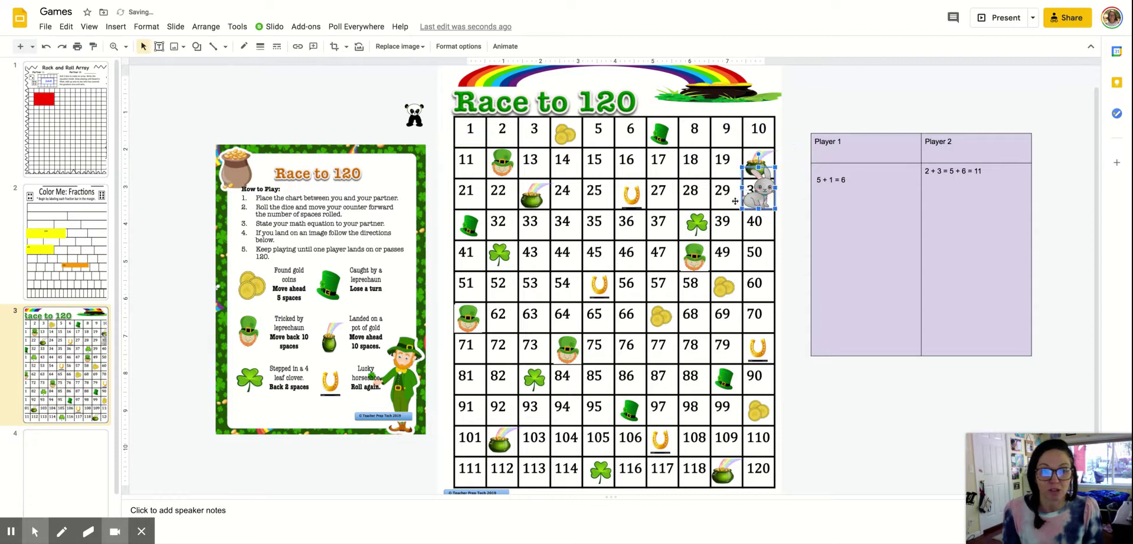
click(832, 169)
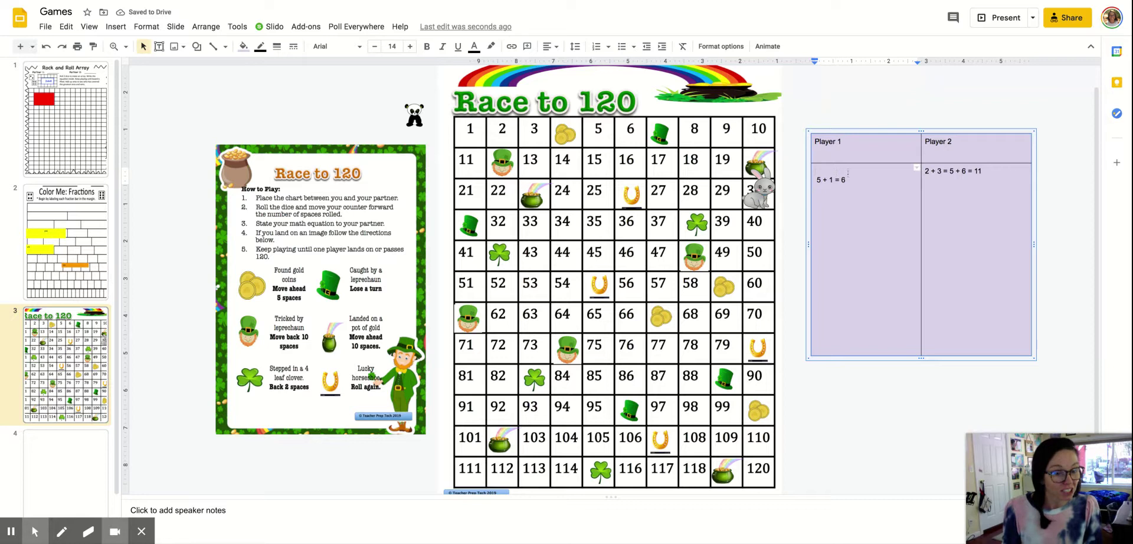
click(848, 141)
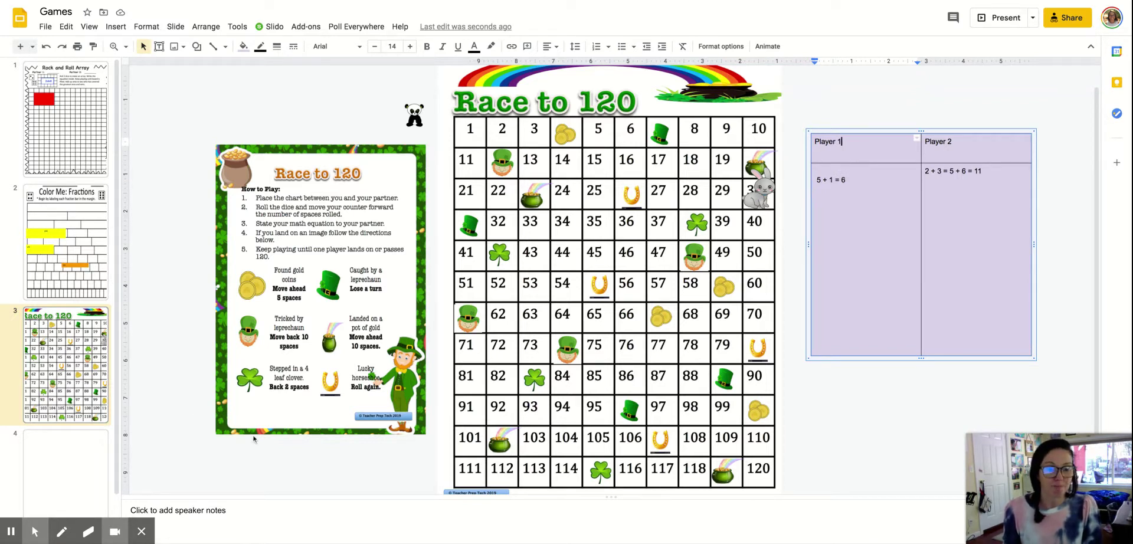
- Upload the Roll & Cover board image from the computer onto the blank fourth slide and enlarge it to the page width
click(78, 482)
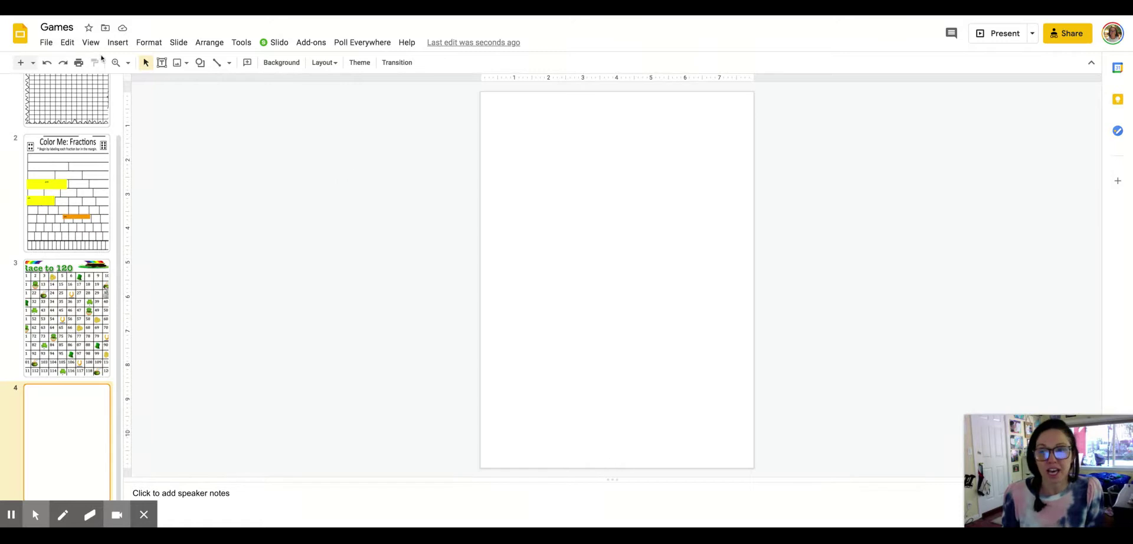
click(118, 43)
mouse_move(124, 66)
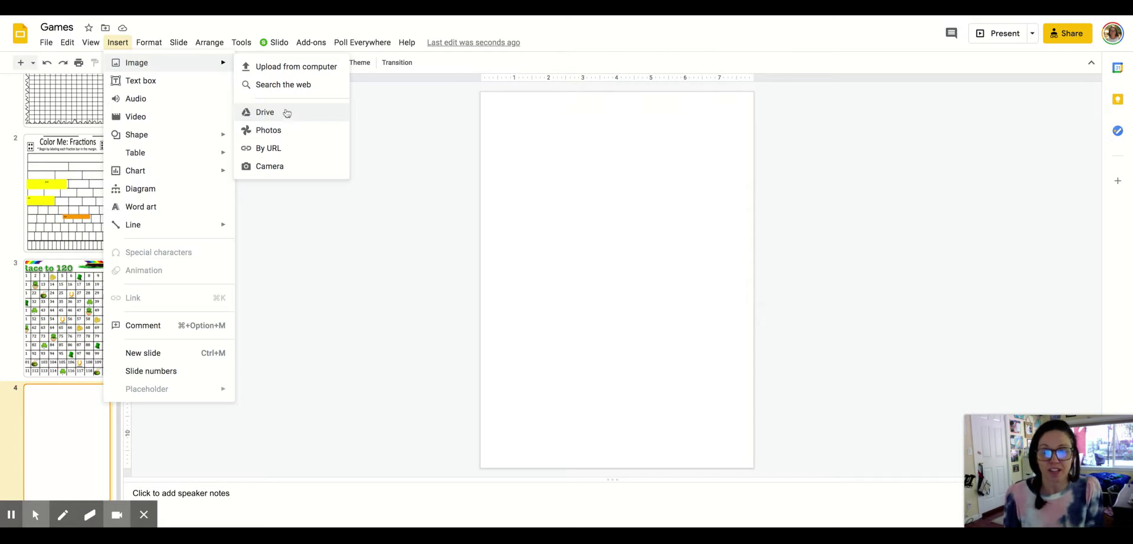
click(288, 70)
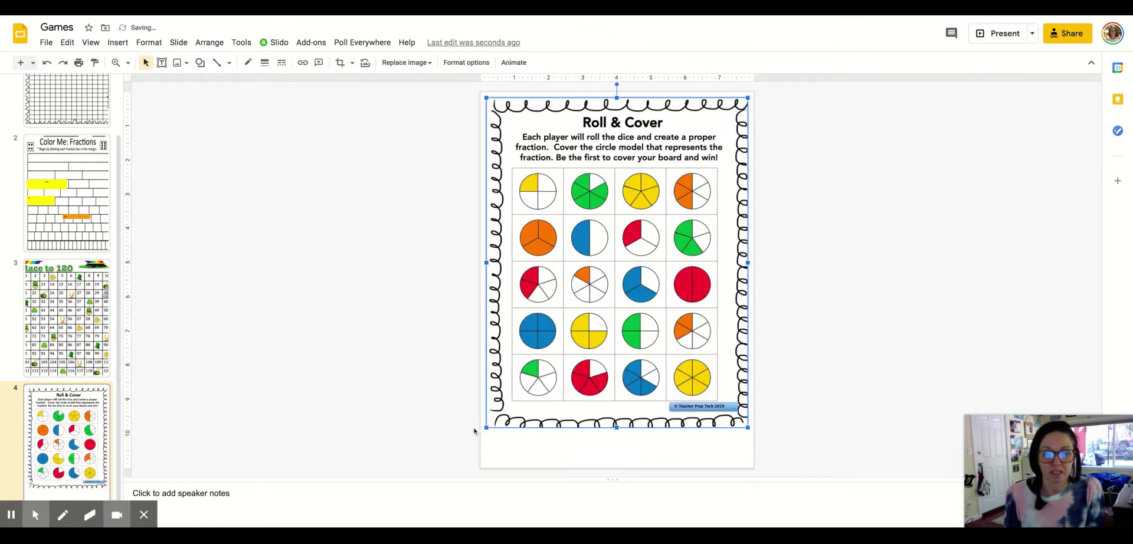
drag(486, 428, 481, 458)
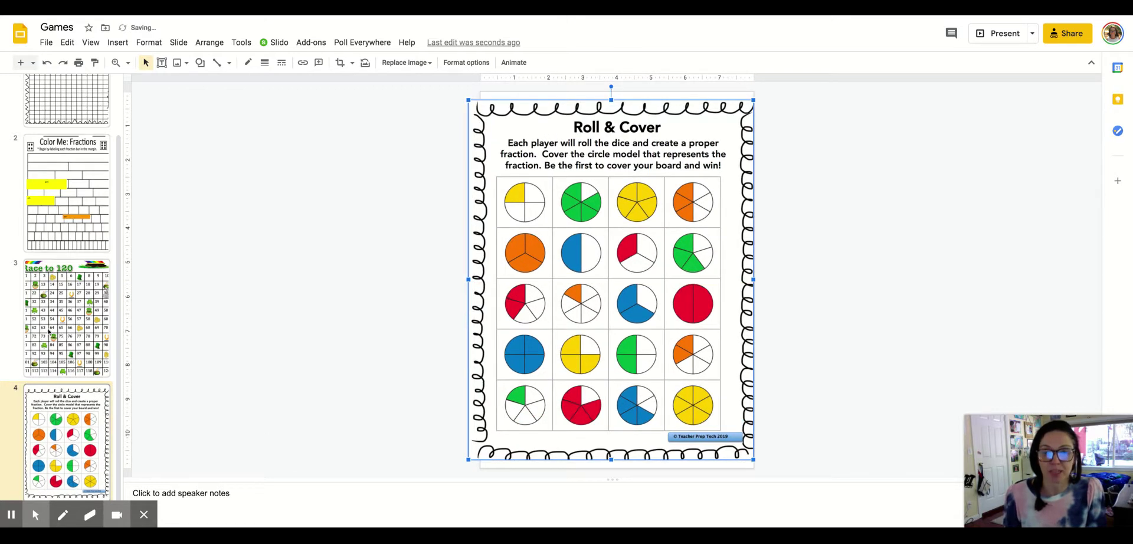
- Try to copy the player score table from the Race to 120 slide onto the Roll & Cover slide, and undo the paste
click(49, 331)
click(818, 322)
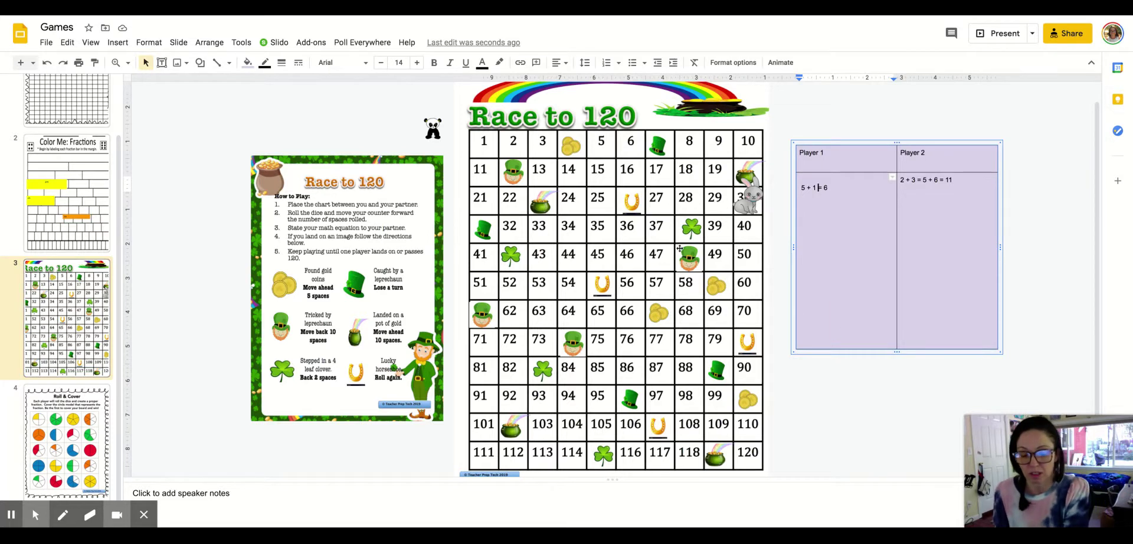
click(54, 448)
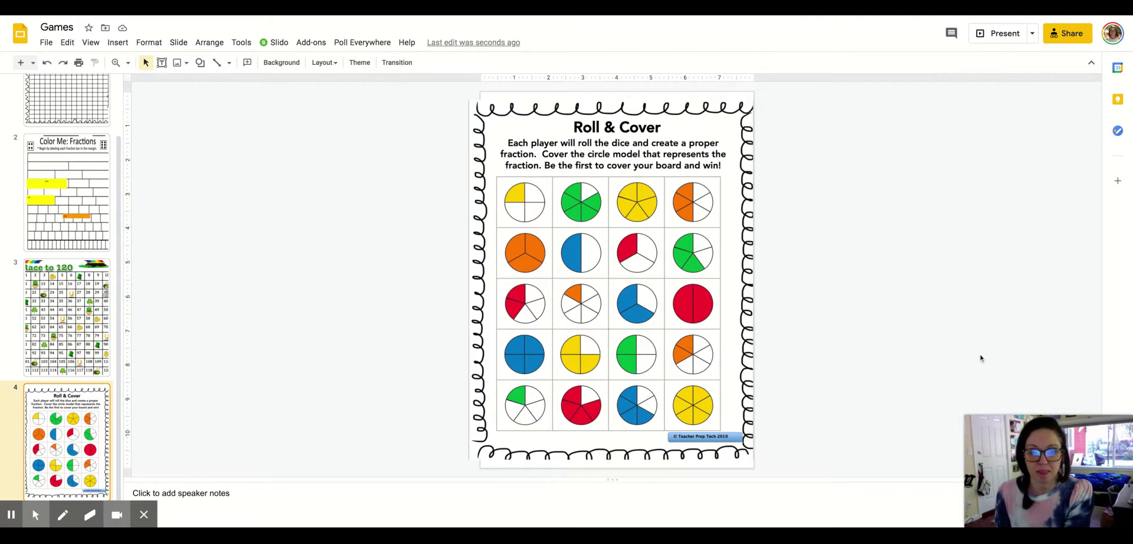
key(ctrl+v)
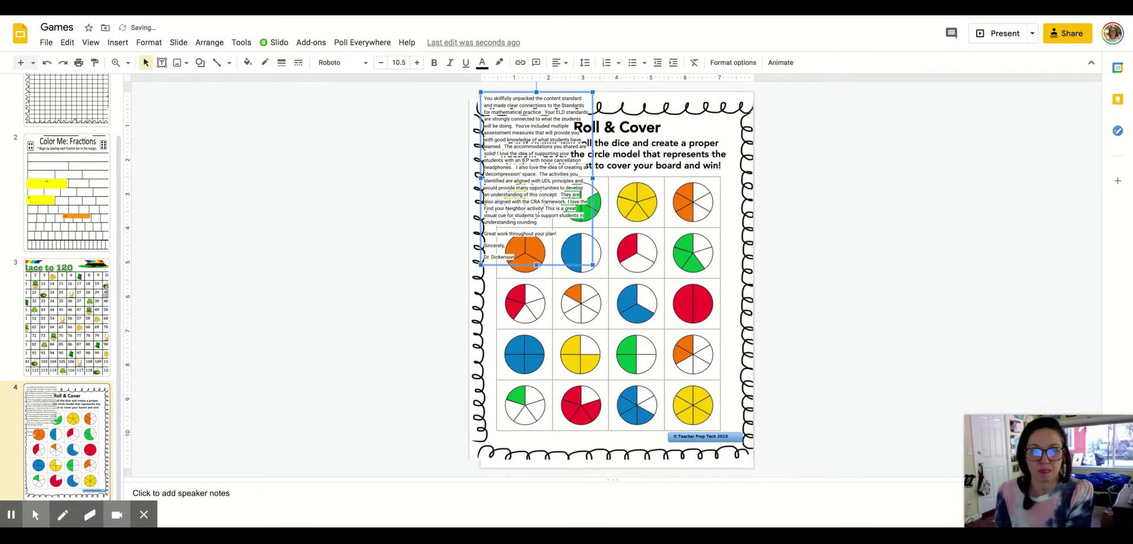
click(546, 174)
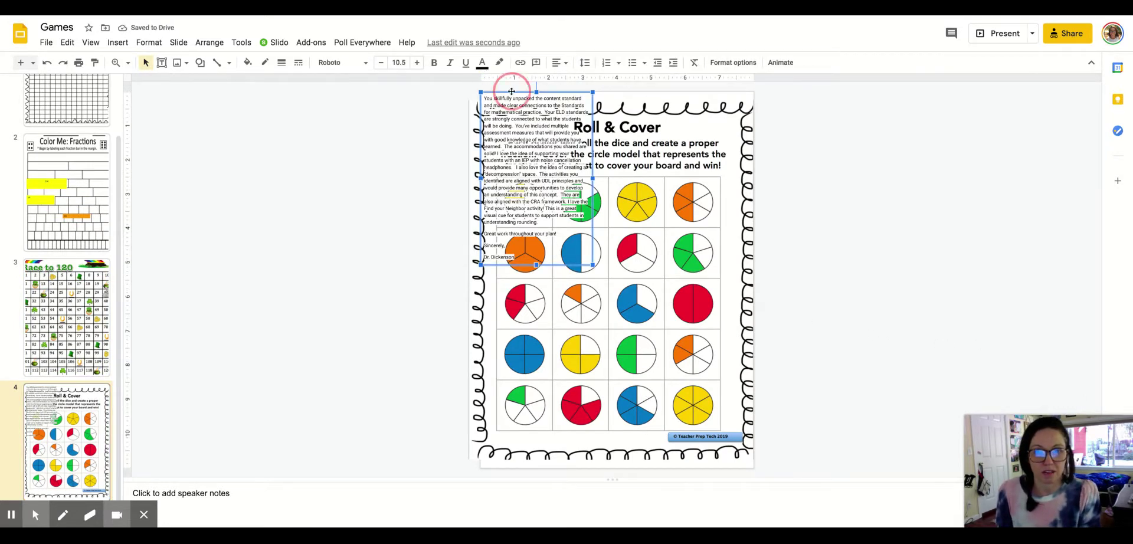
key(ctrl+z)
- Duplicate the Race to 120 slide
click(67, 313)
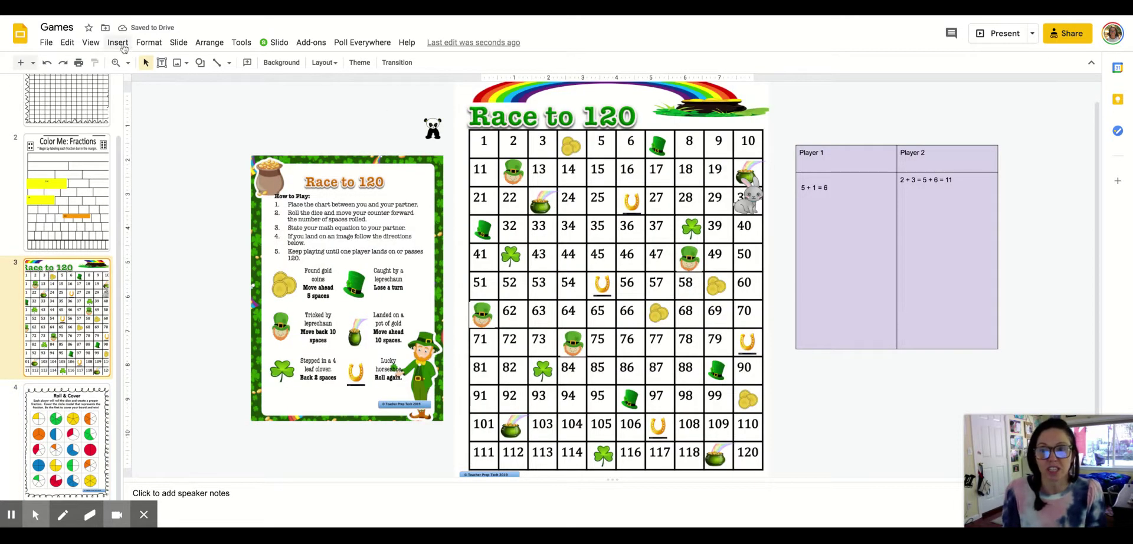
click(178, 42)
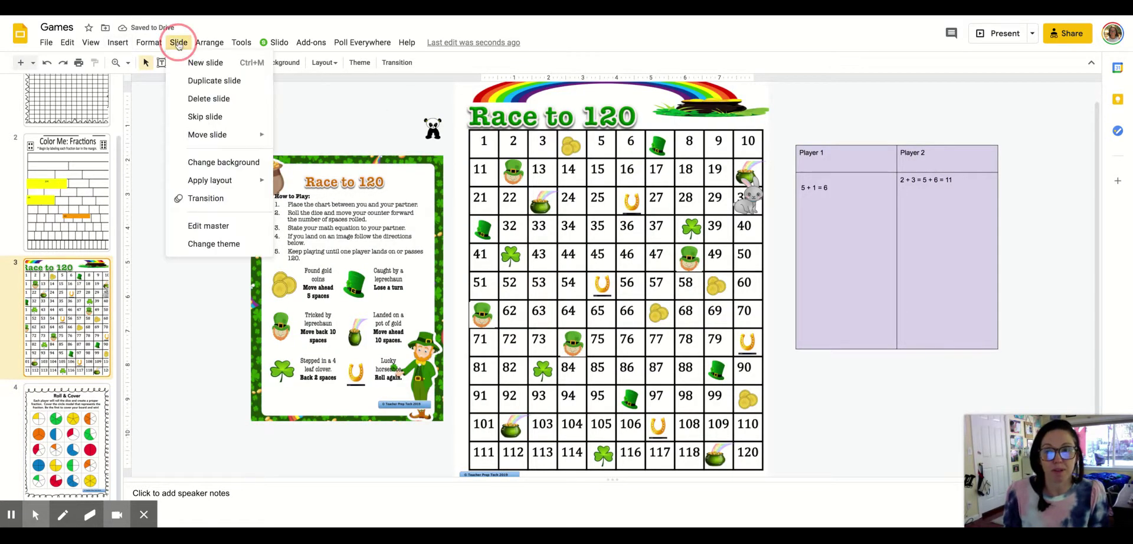
click(198, 80)
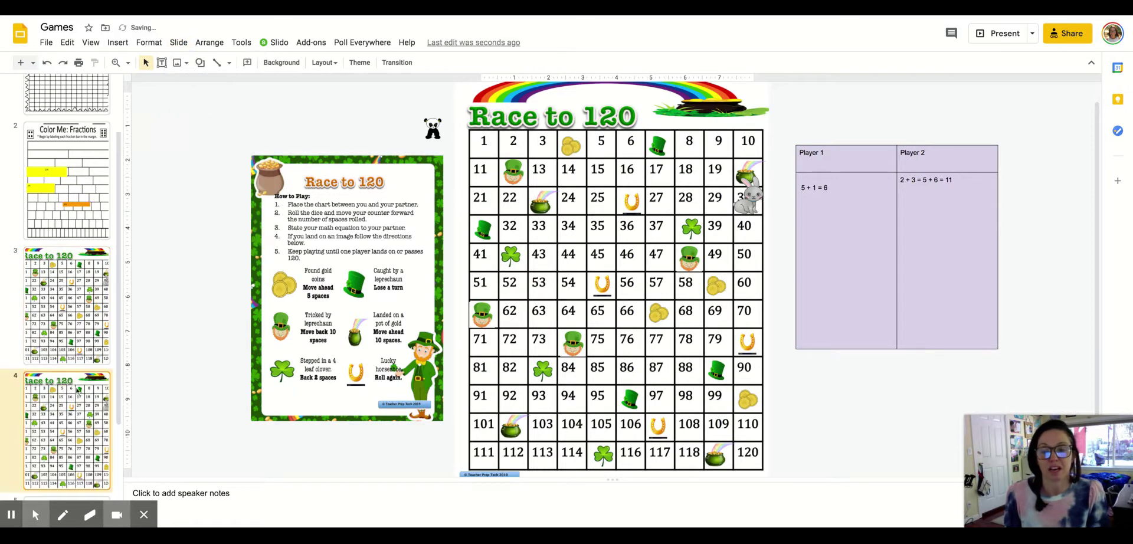
- Delete the board image from the duplicated slide and move the rabbit counter off the page to beside the panda counter
click(513, 401)
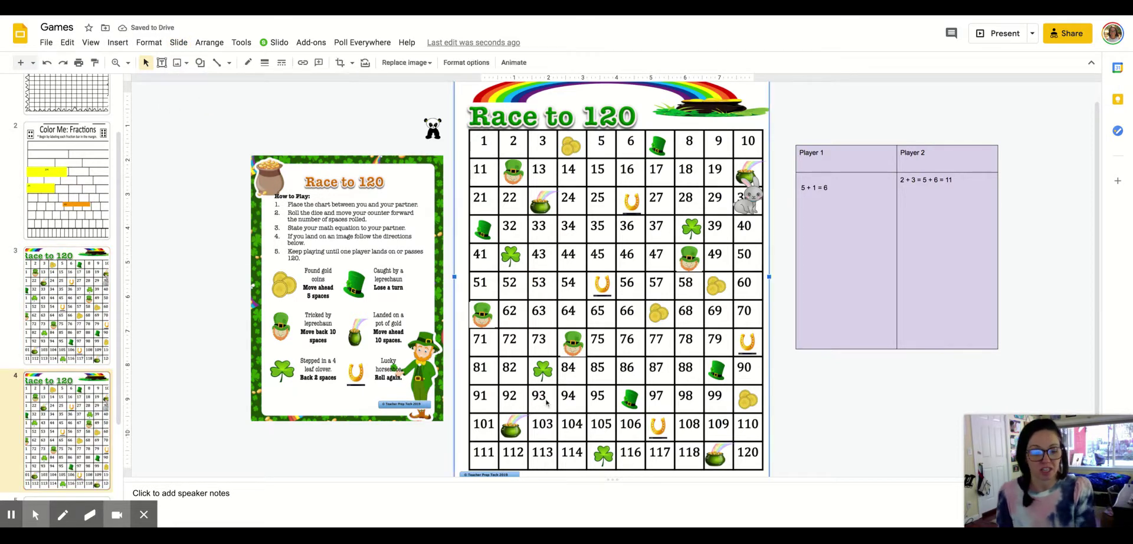
key(Delete)
click(280, 298)
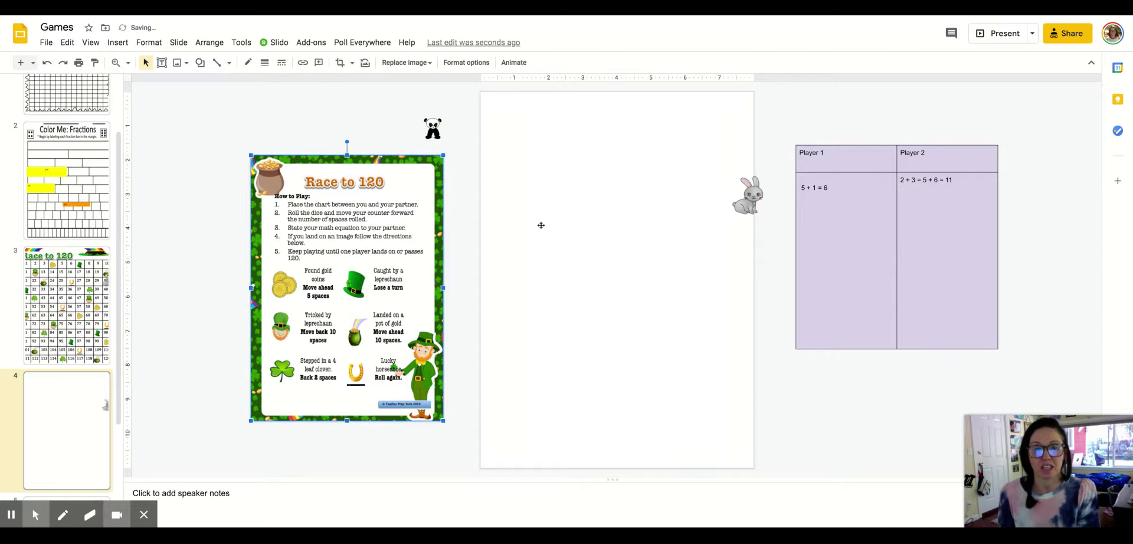
drag(755, 202, 390, 122)
- Upload the Roll & Cover board image from the computer onto the duplicated slide and stretch it downward to nearly fill the page height
click(116, 43)
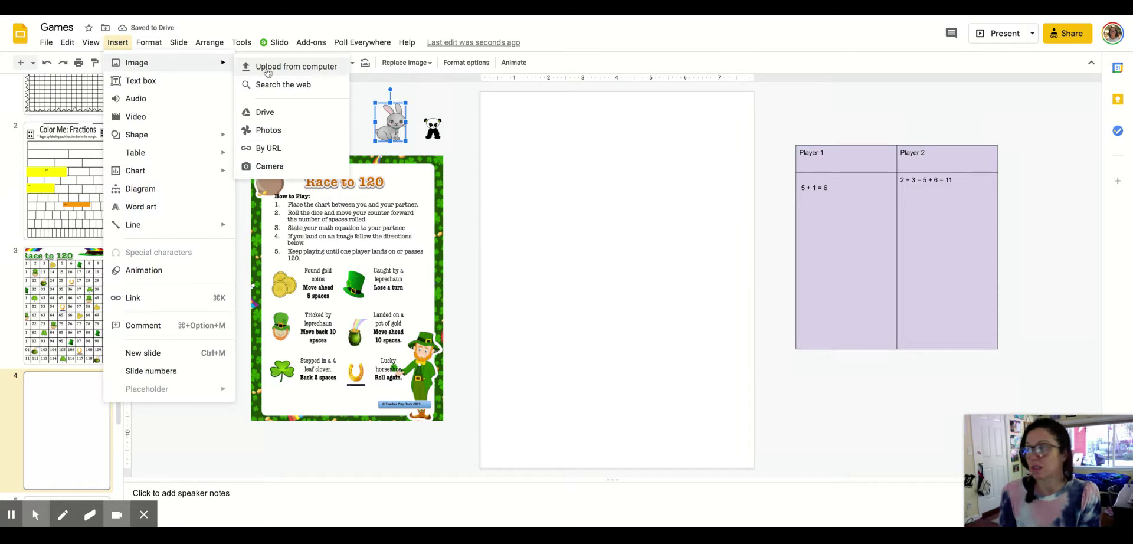
click(268, 69)
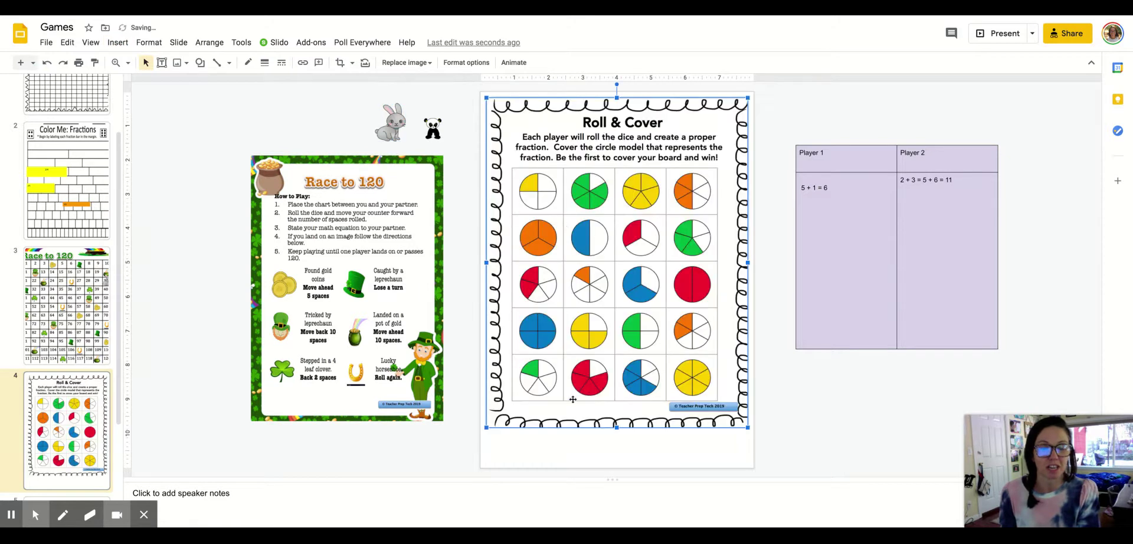
click(617, 427)
drag(618, 427, 617, 460)
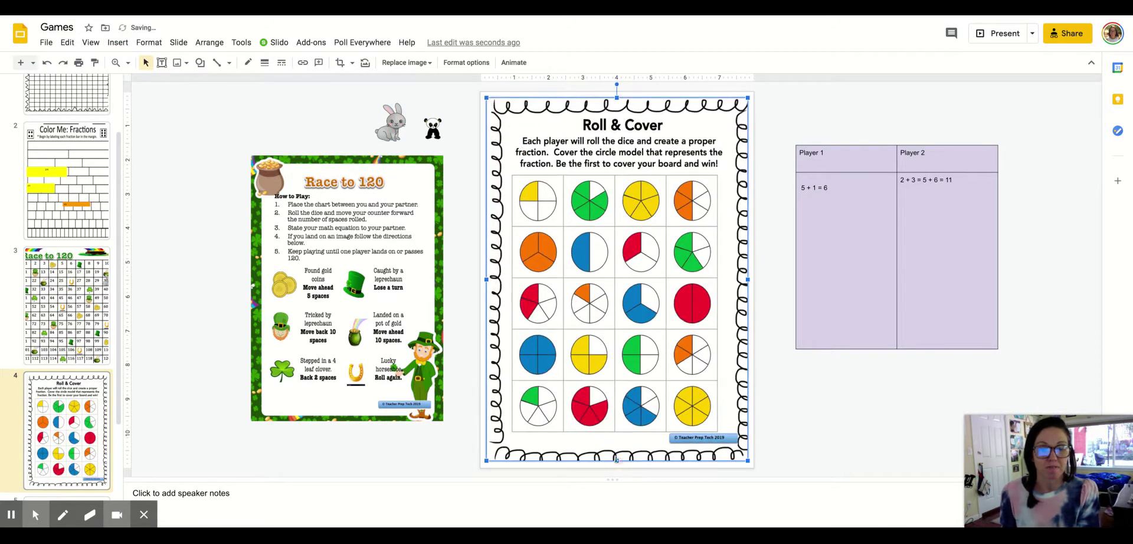